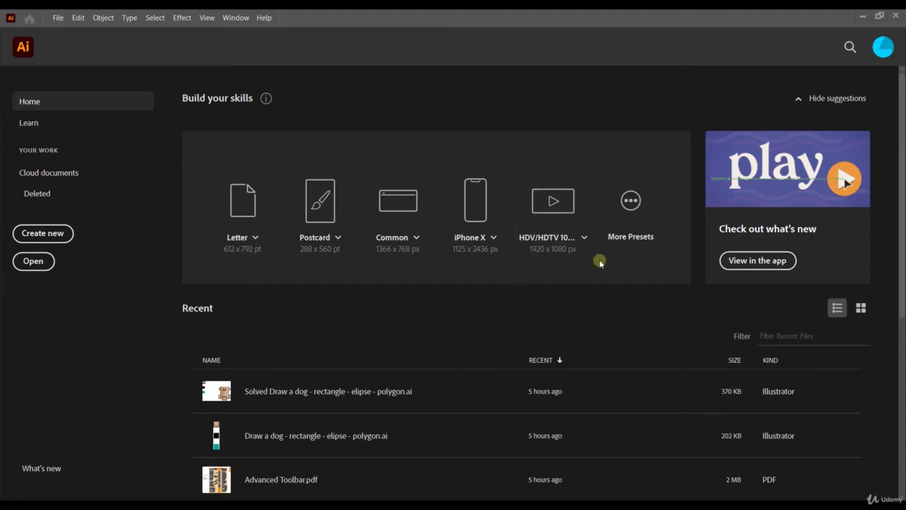
Open the New Document dialog through More Presets on the Home screen.
click(628, 225)
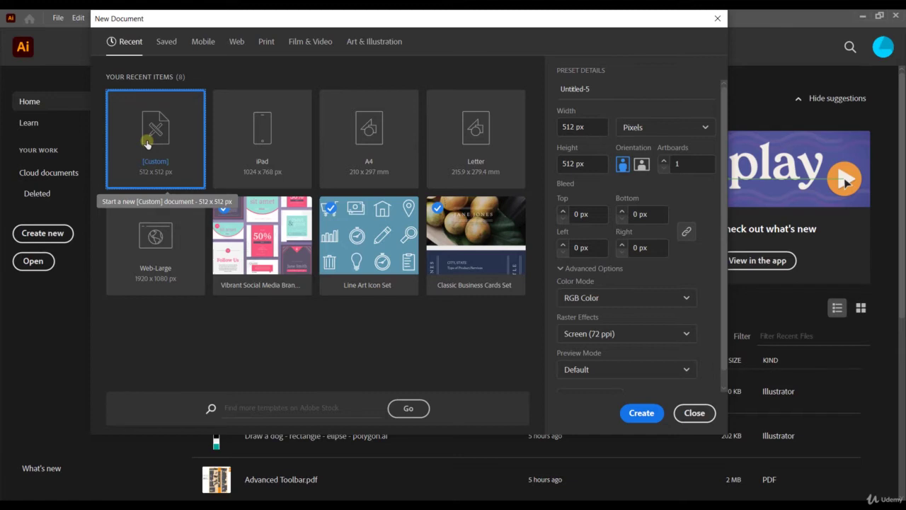
Browse the Saved, Mobile, Web, Print, Film & Video and Art & Illustration presets, finishing on Print.
click(166, 50)
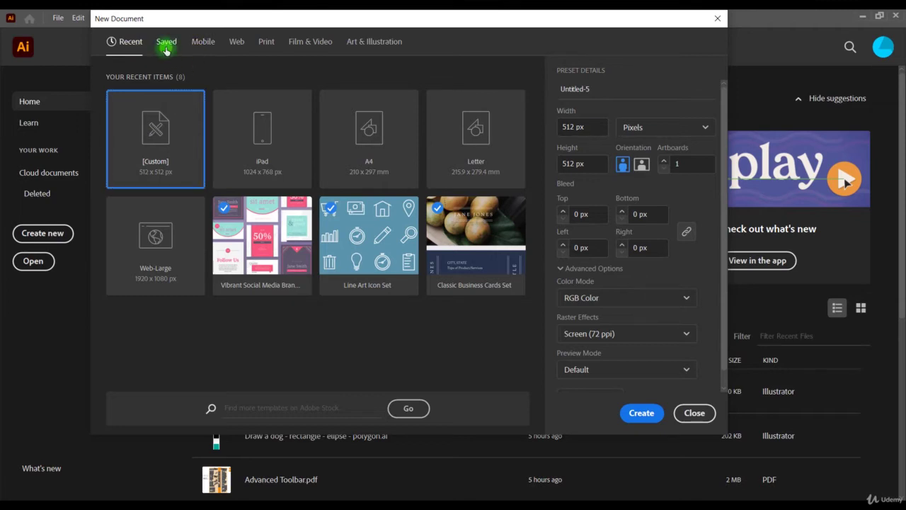
click(202, 42)
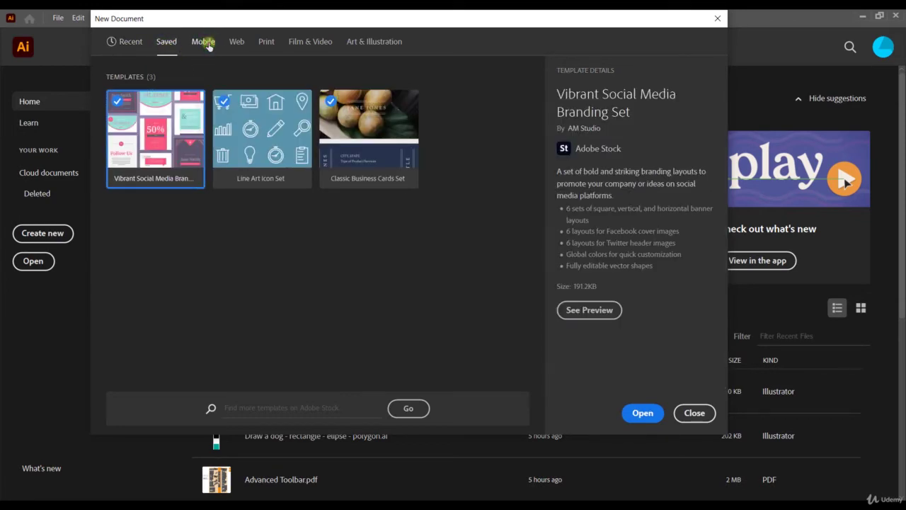
click(236, 44)
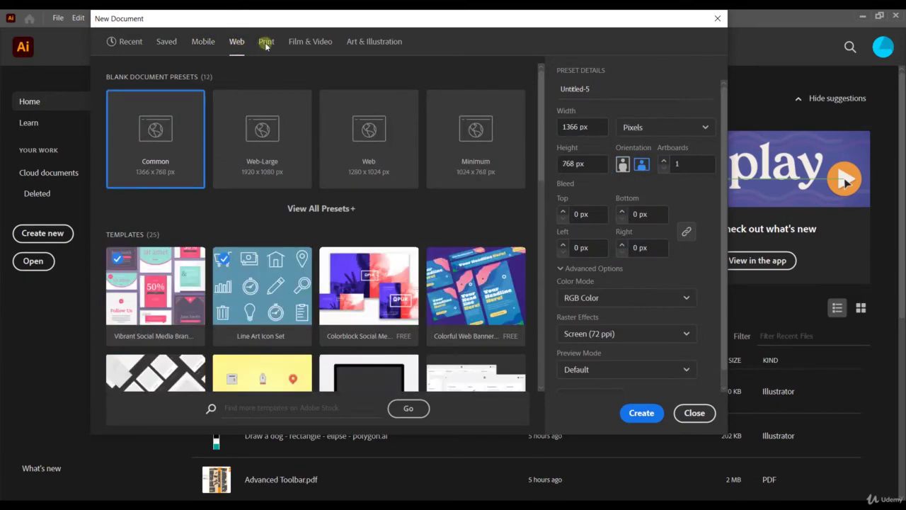
click(266, 44)
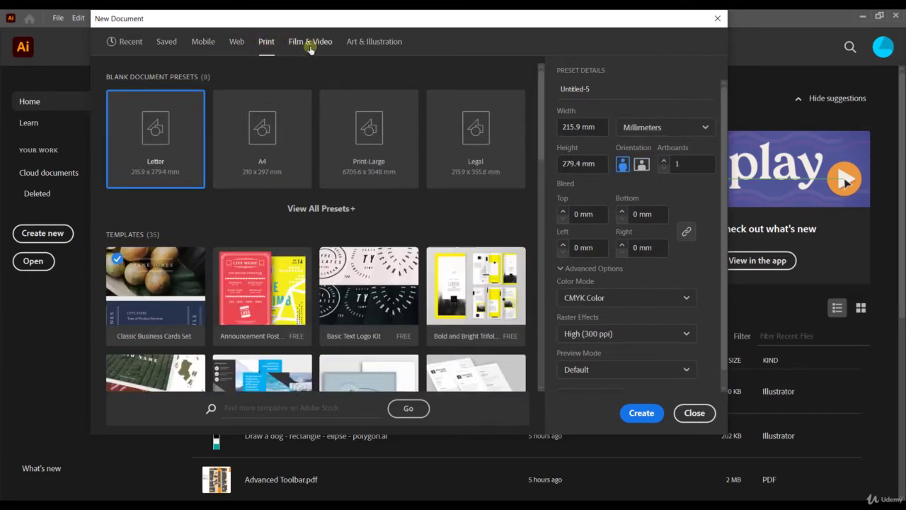
click(310, 47)
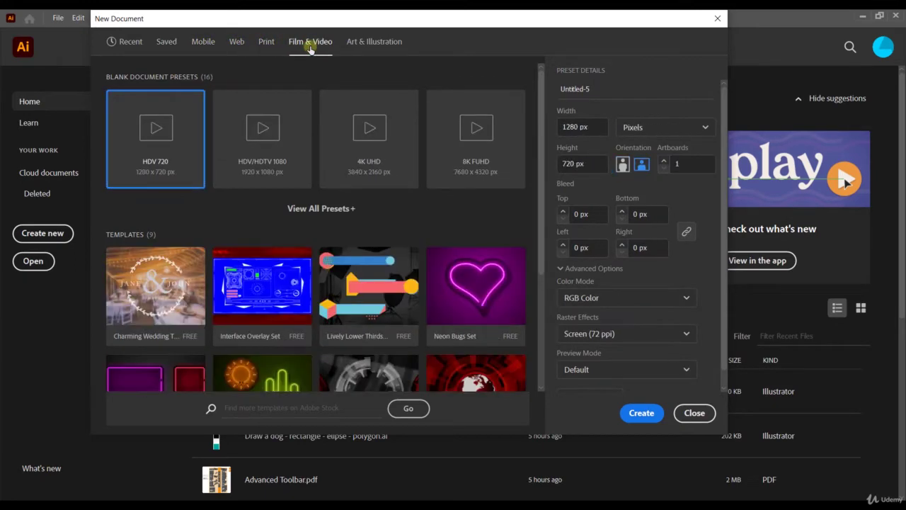
click(374, 47)
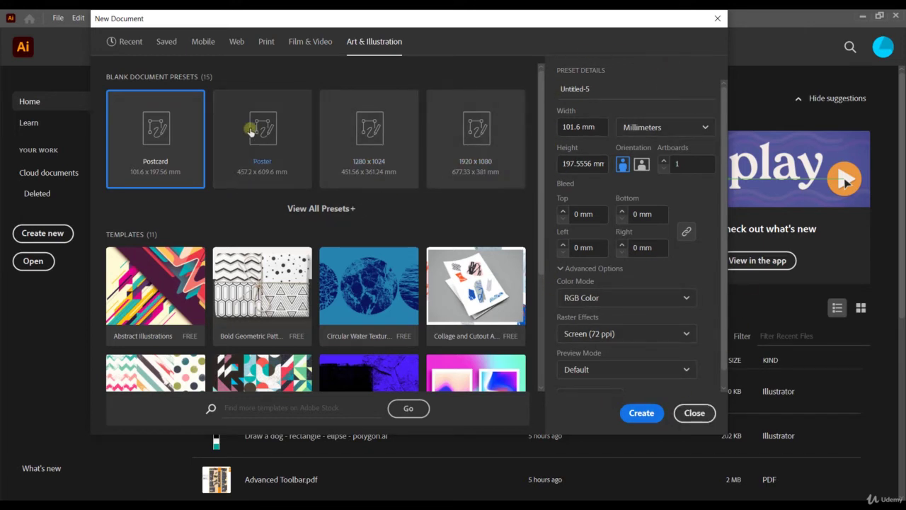
click(266, 43)
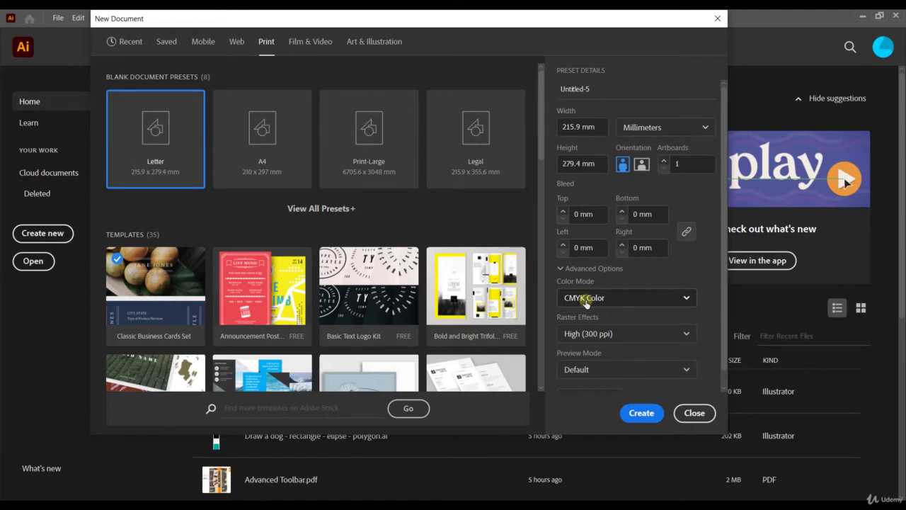
Switch to the Web presets and scroll through its templates, then back to the top.
click(233, 42)
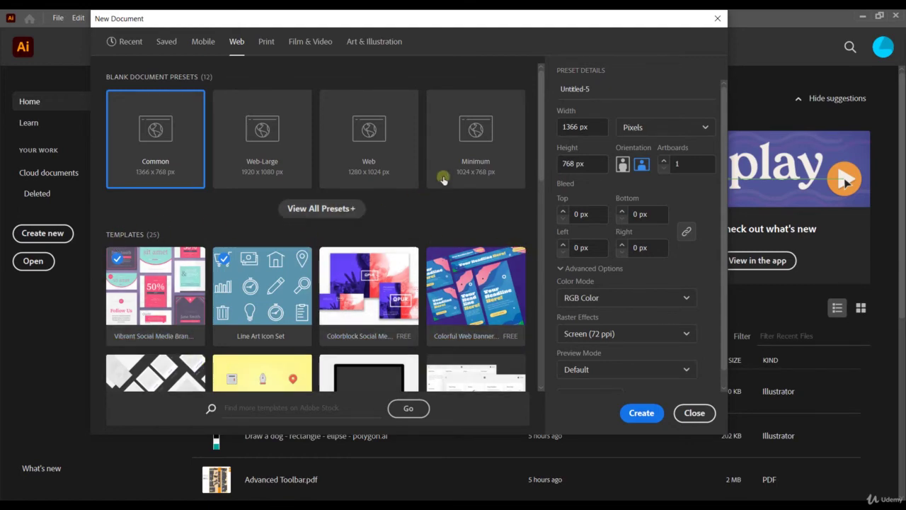
scroll(544, 111, down, 1)
drag(544, 110, 528, 324)
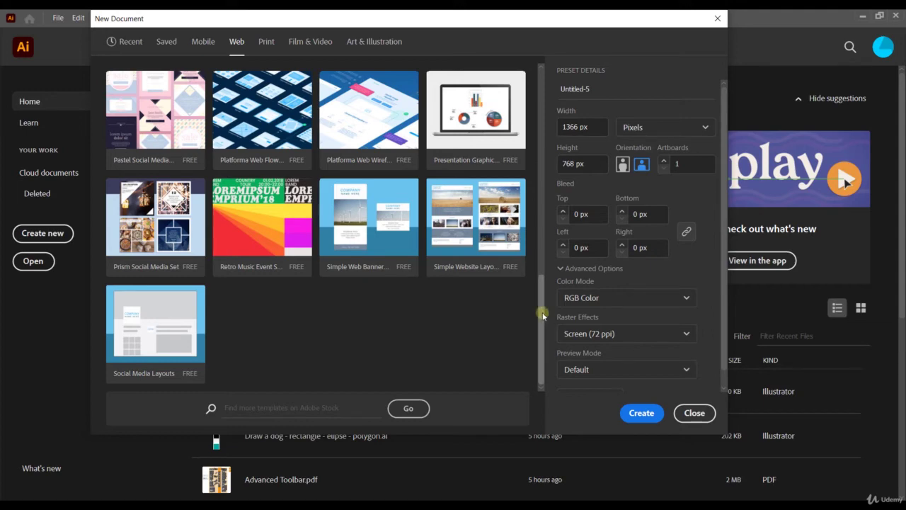
drag(543, 316, 521, 137)
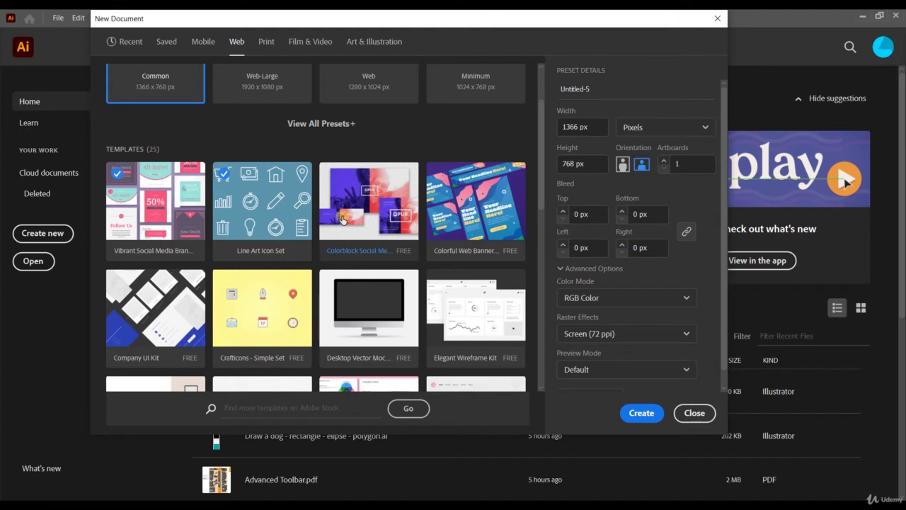
scroll(337, 256, up, 2)
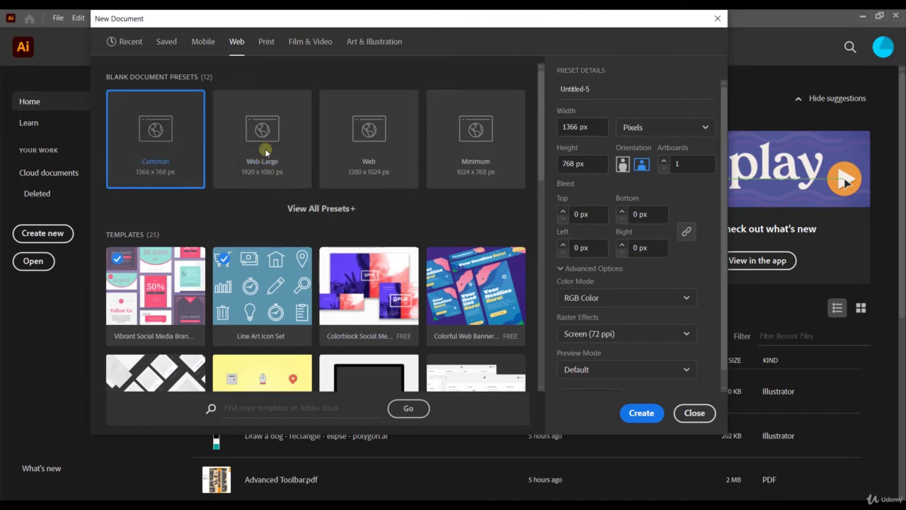
Start from the 1280 × 1024 Web preset and replace Untitled-5 with the custom preset name.
click(371, 134)
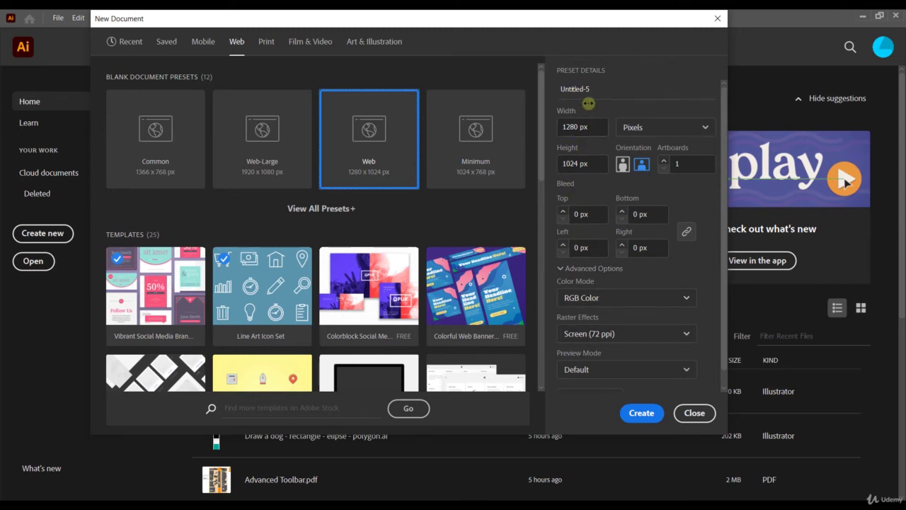
double_click(570, 87)
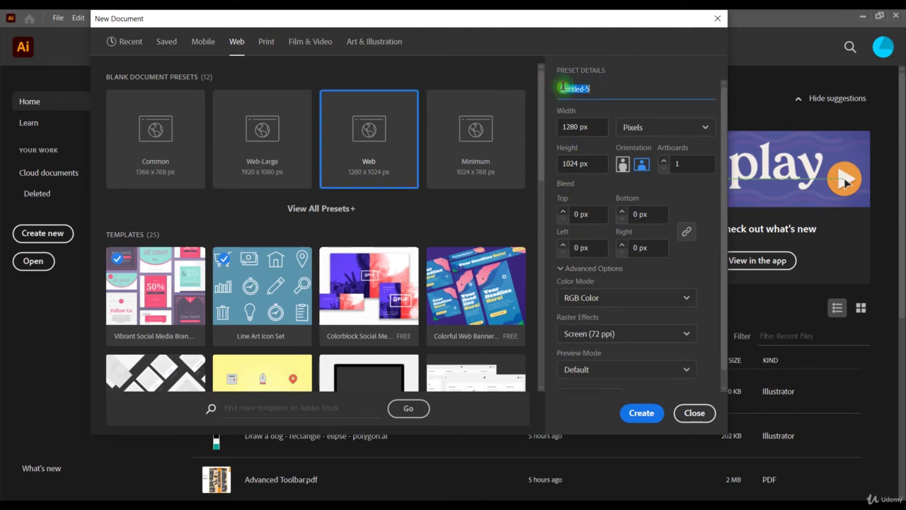
text(Savi)
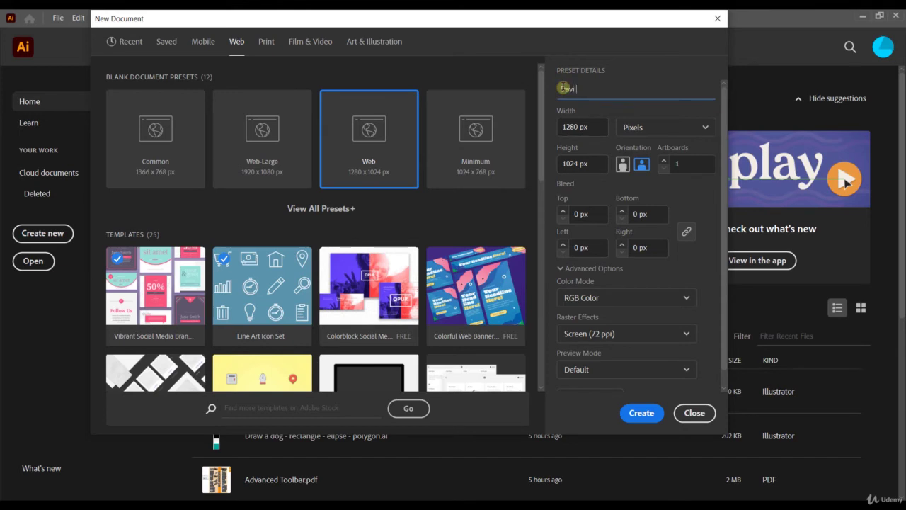
text('s )
text(Preset)
key(Tab)
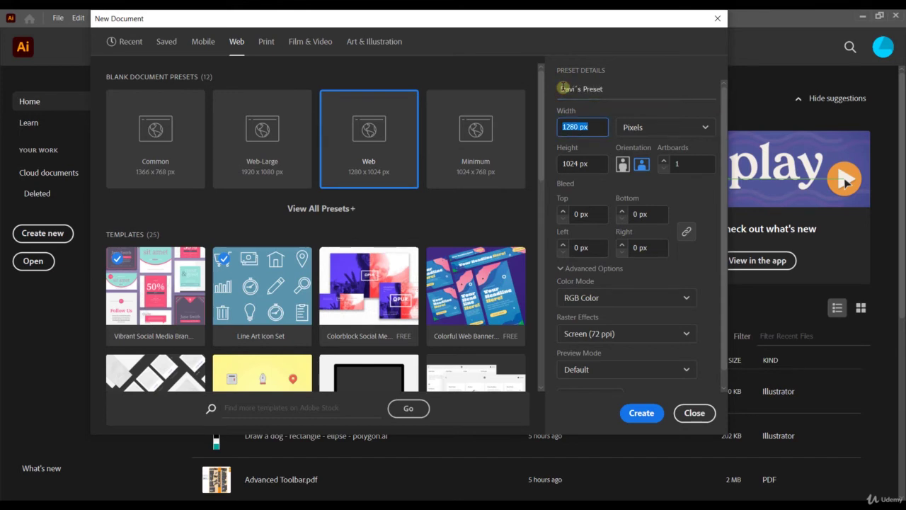
Set the document width and height to 512 px.
text(512)
key(Tab)
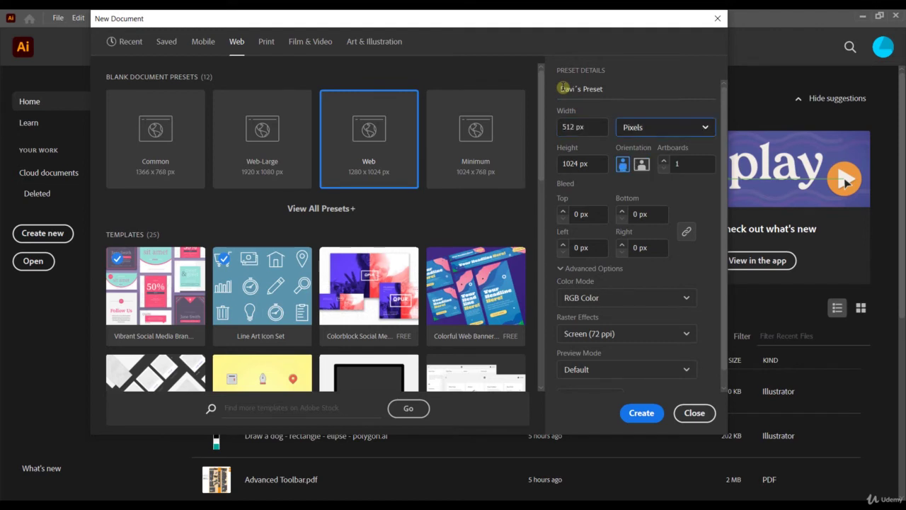
key(Tab)
text(512)
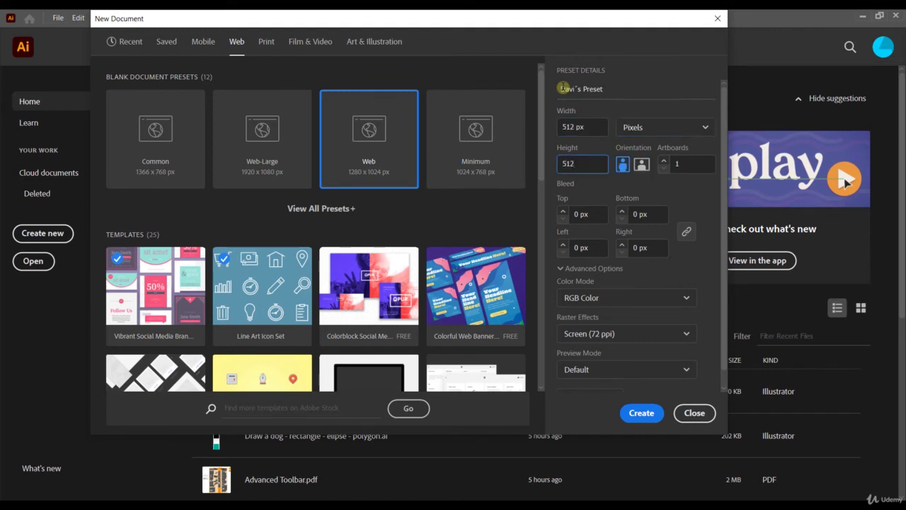
key(Tab)
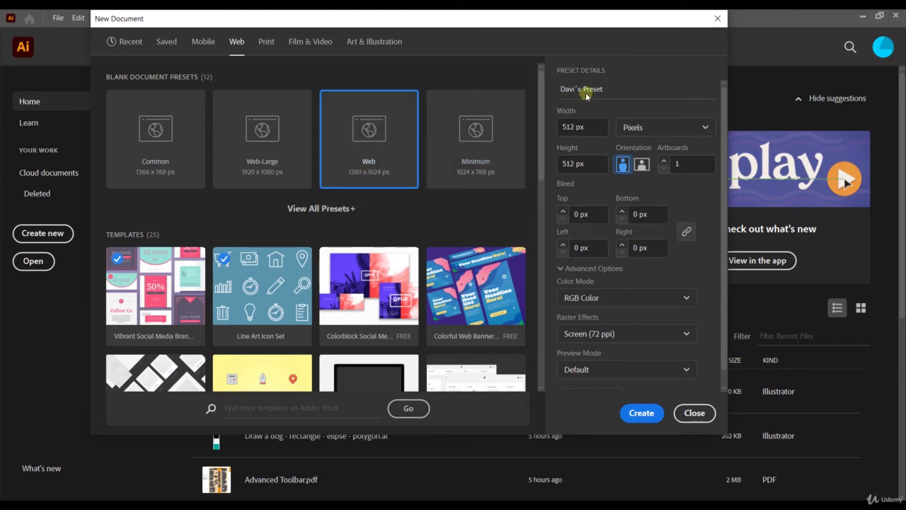
click(661, 126)
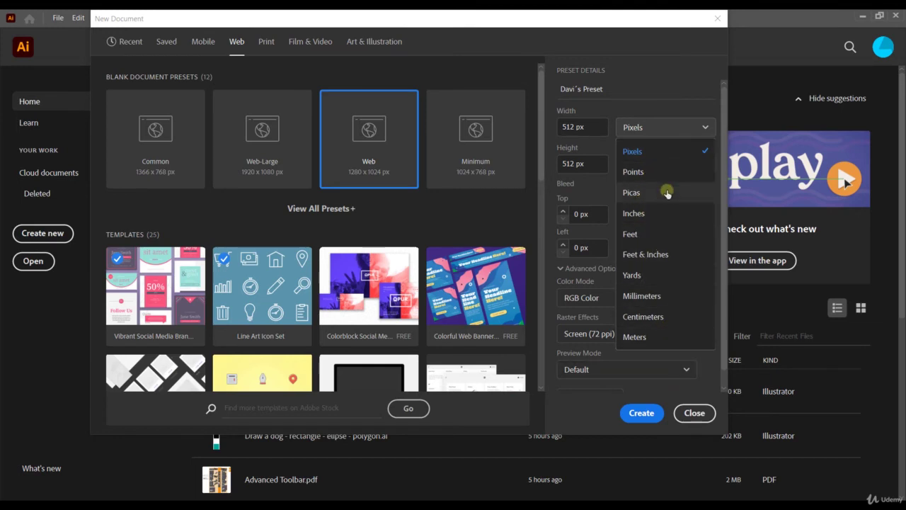
click(626, 90)
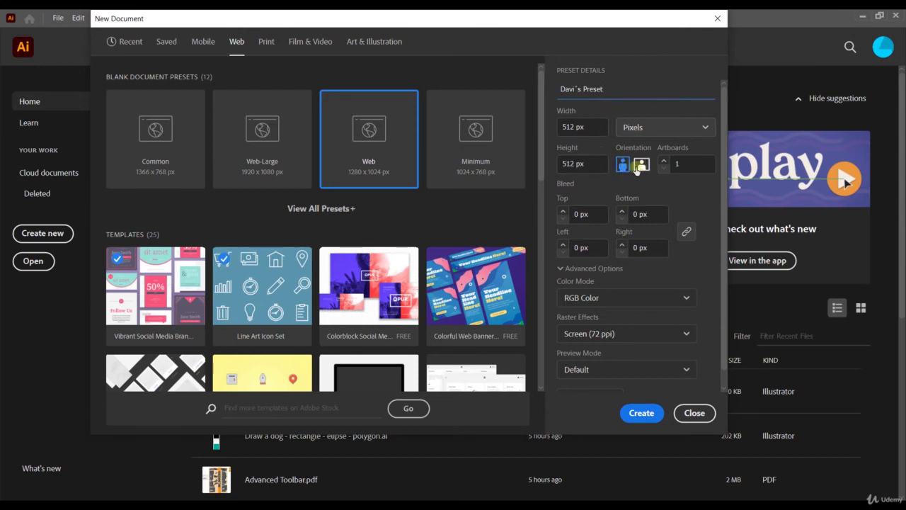
click(590, 128)
click(621, 166)
click(640, 167)
click(683, 164)
click(699, 209)
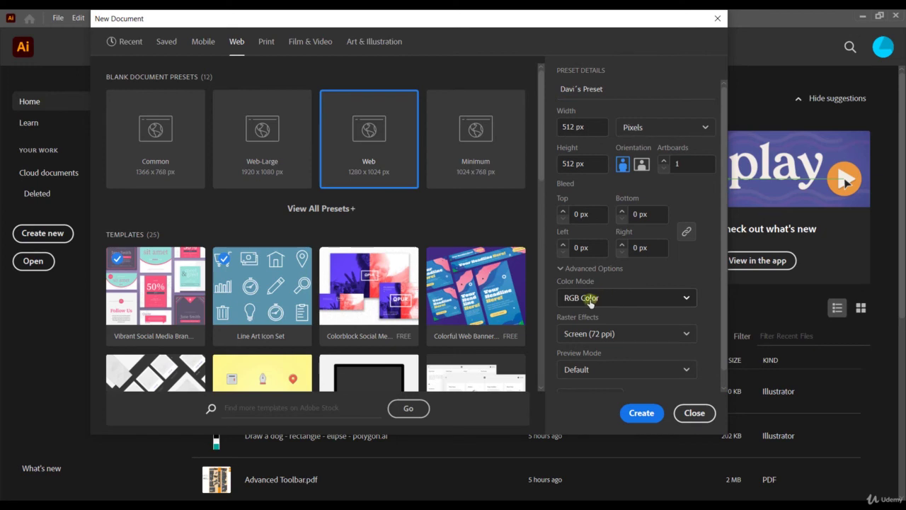
click(590, 299)
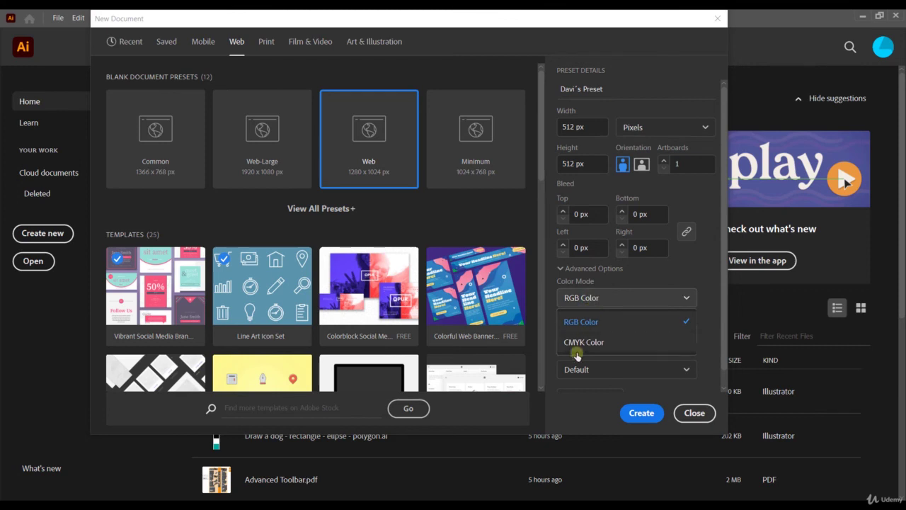
click(621, 304)
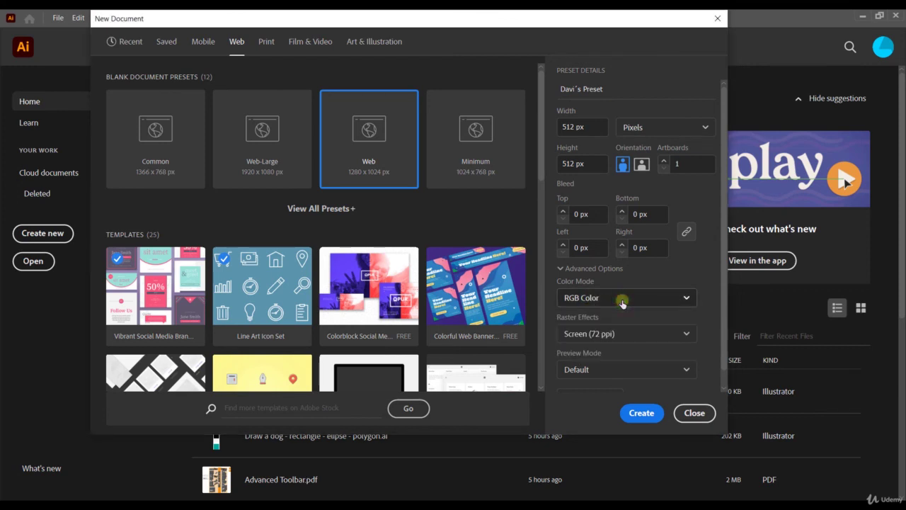
click(624, 335)
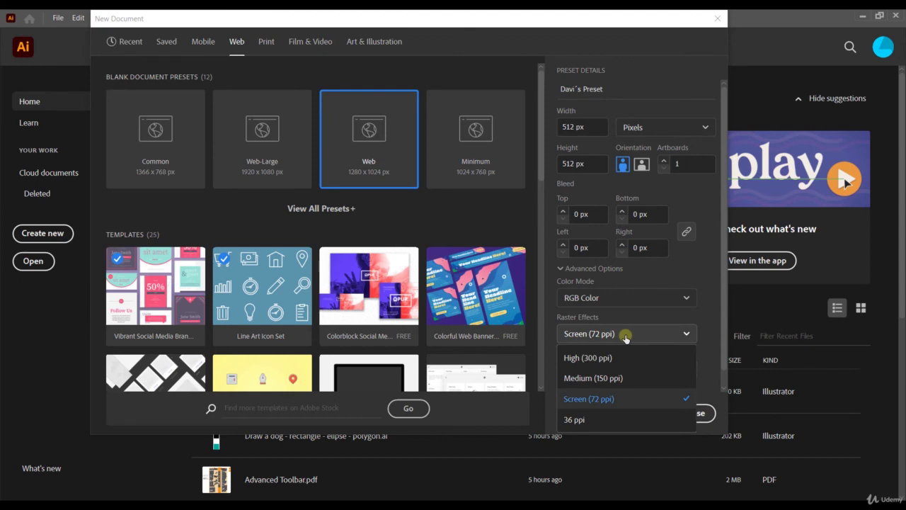
click(625, 337)
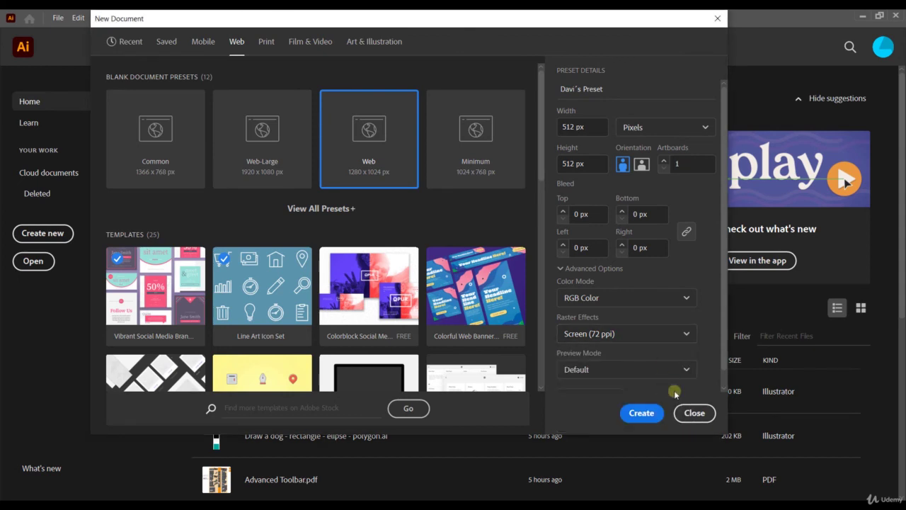
click(627, 371)
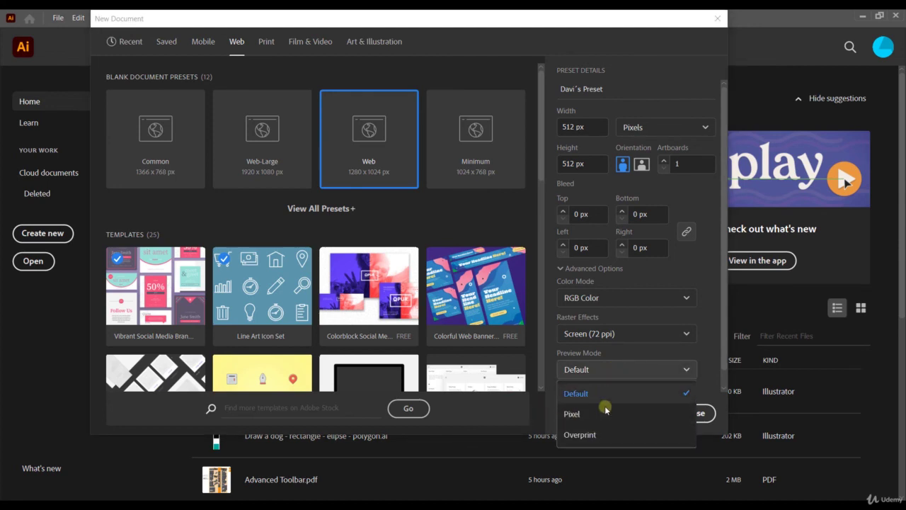
click(622, 368)
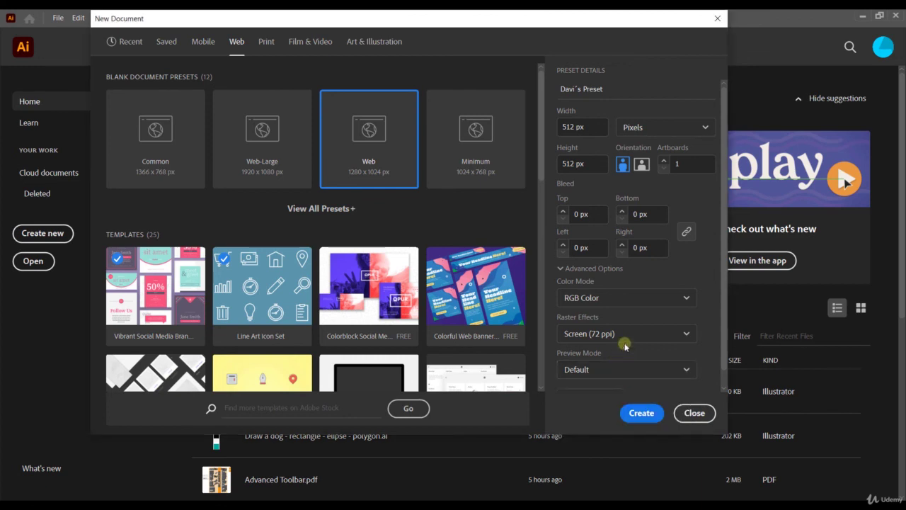
Check the 512 × 512 px RGB setup in More Settings and create the document.
scroll(601, 288, down, 1)
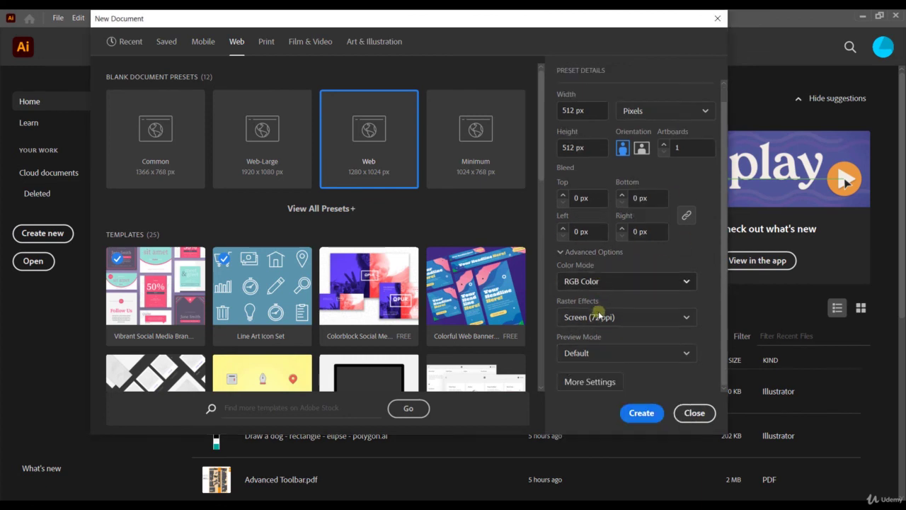
click(584, 382)
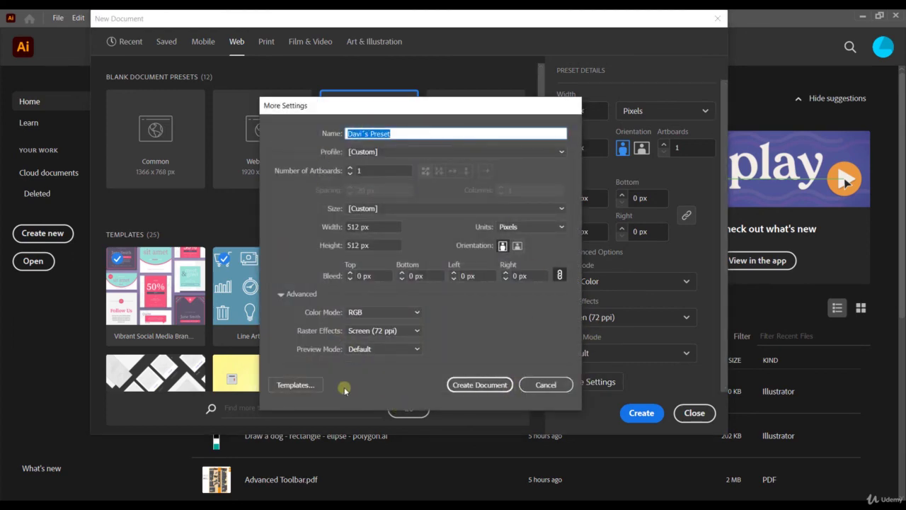
click(479, 386)
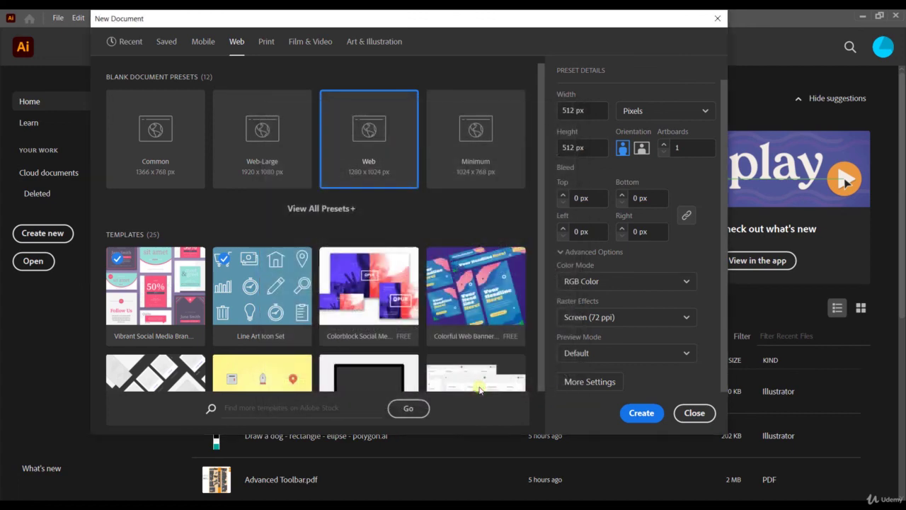